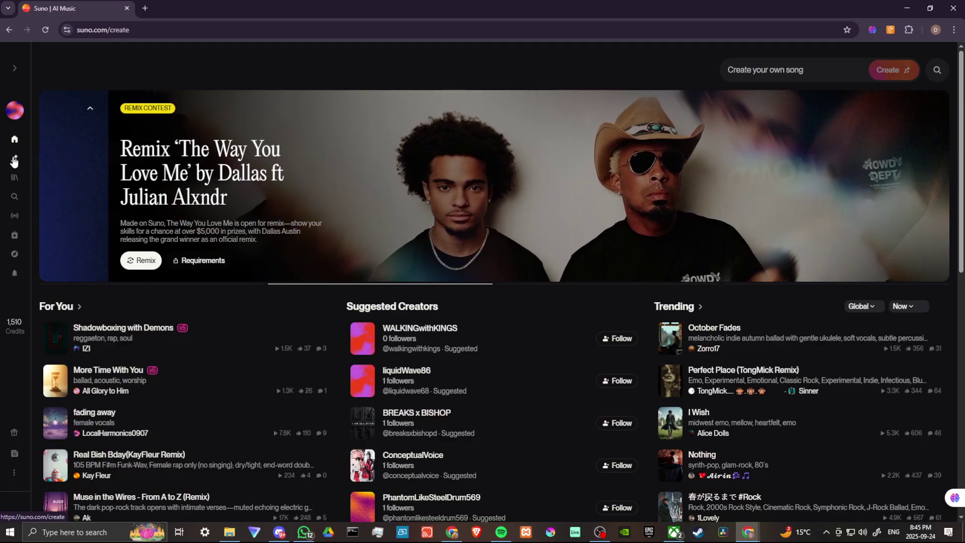
# Step: Open the Custom create page and reveal the Upload and Record audio options
pyautogui.click(15, 160)
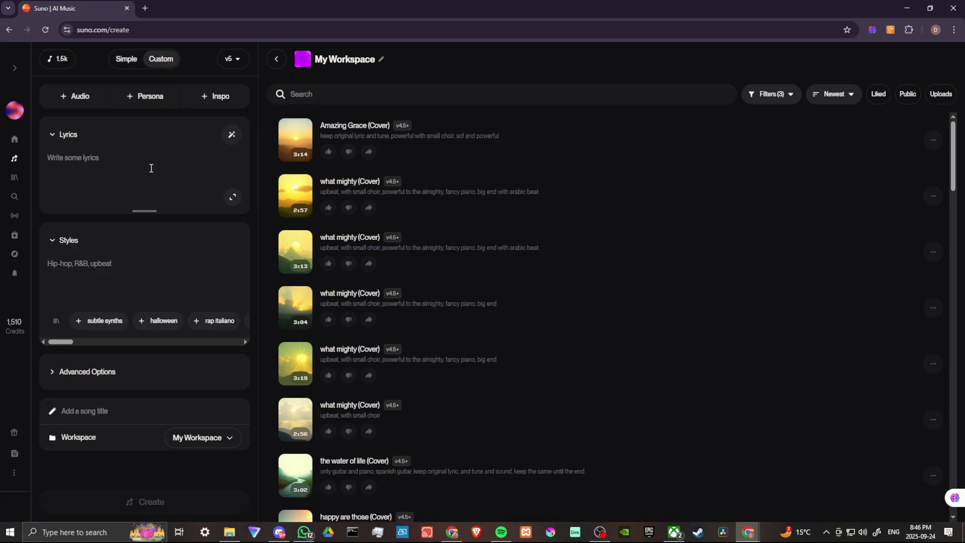
pyautogui.click(78, 97)
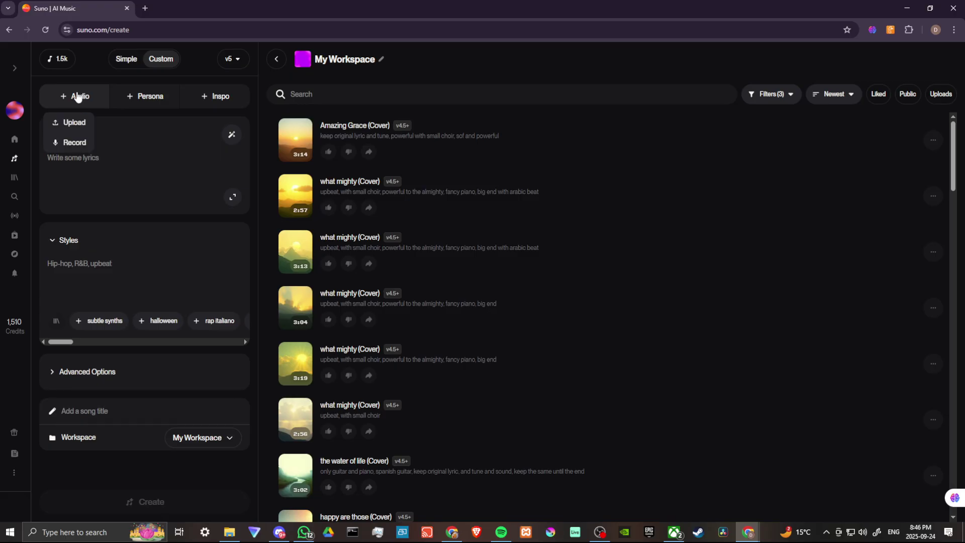
# Step: Record a voice clip from the microphone, stopping at about 12.4 seconds
pyautogui.click(73, 145)
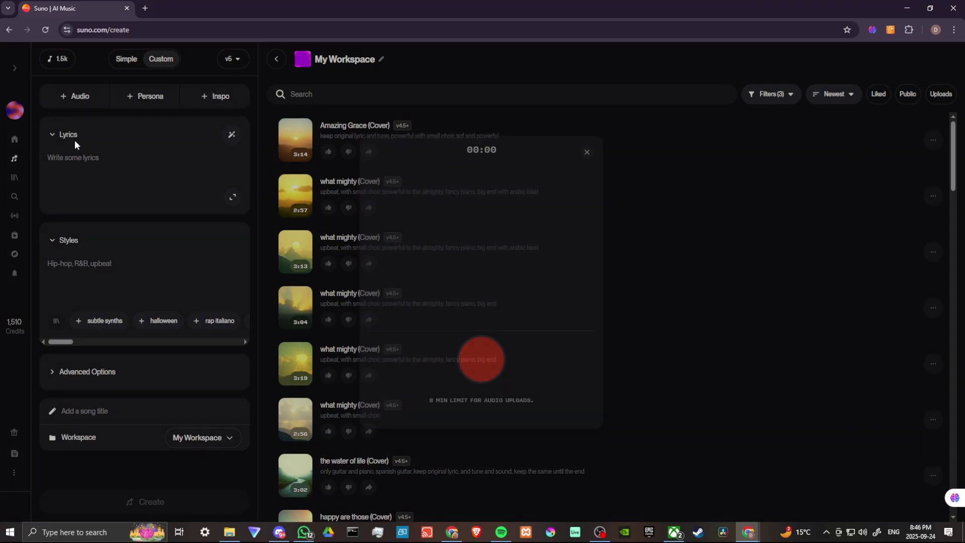
pyautogui.click(481, 362)
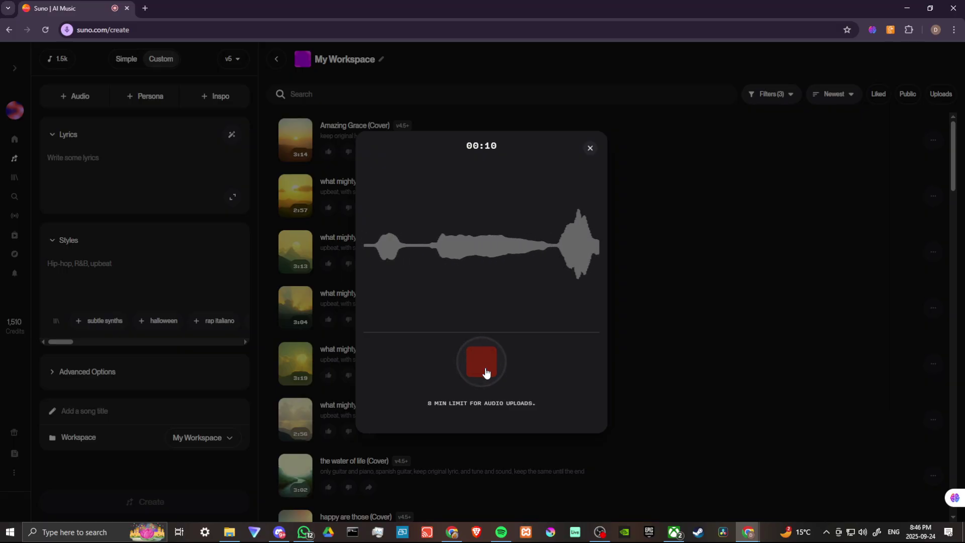
pyautogui.click(484, 371)
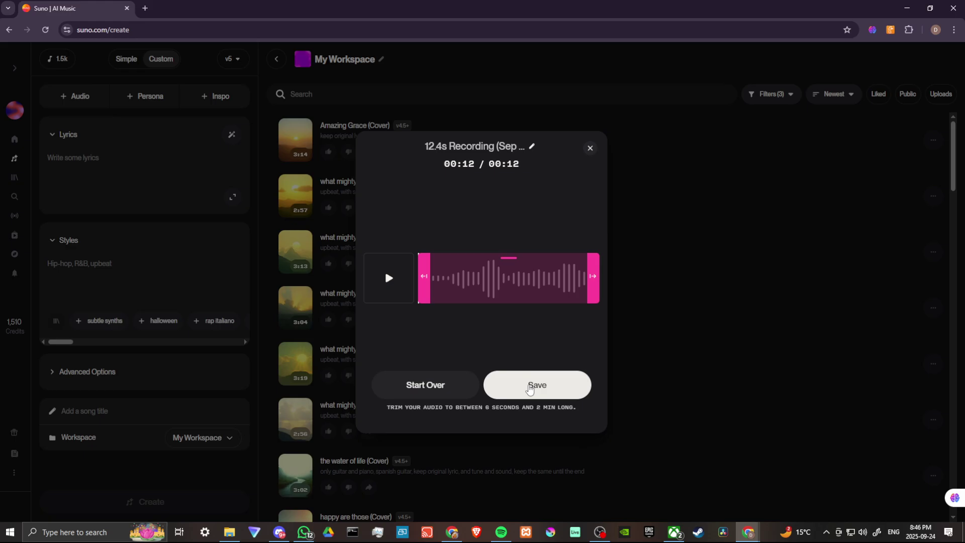
# Step: Save the 12.4s recording to the library so it uploads to My Workspace
pyautogui.click(529, 389)
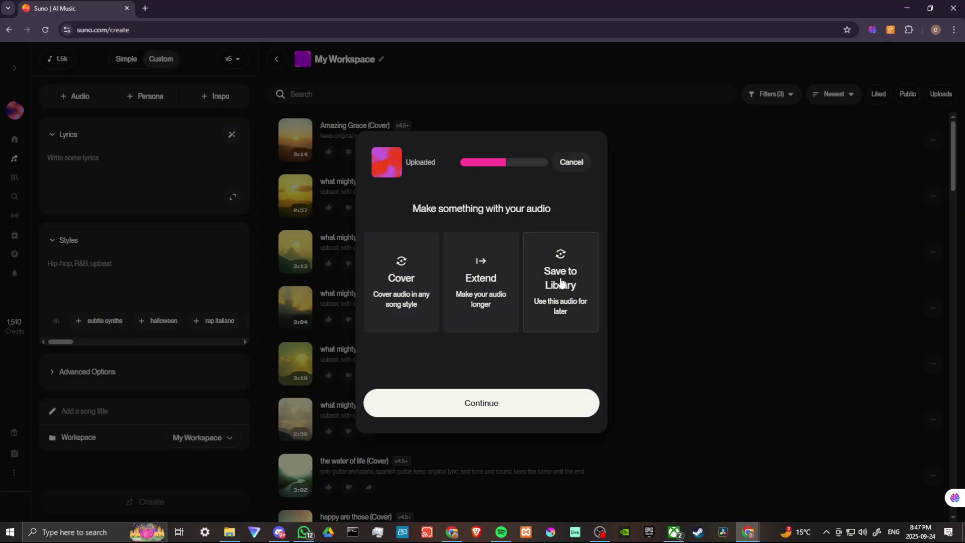
pyautogui.click(560, 281)
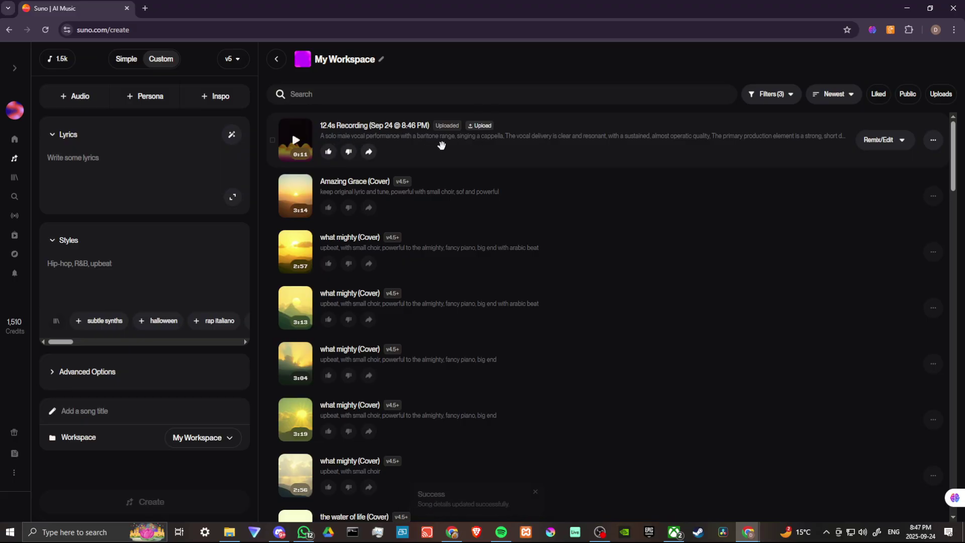
# Step: Browse the recording's Remix/Edit options and its full actions menu (Create, Remix/Edit, Share)
pyautogui.click(903, 140)
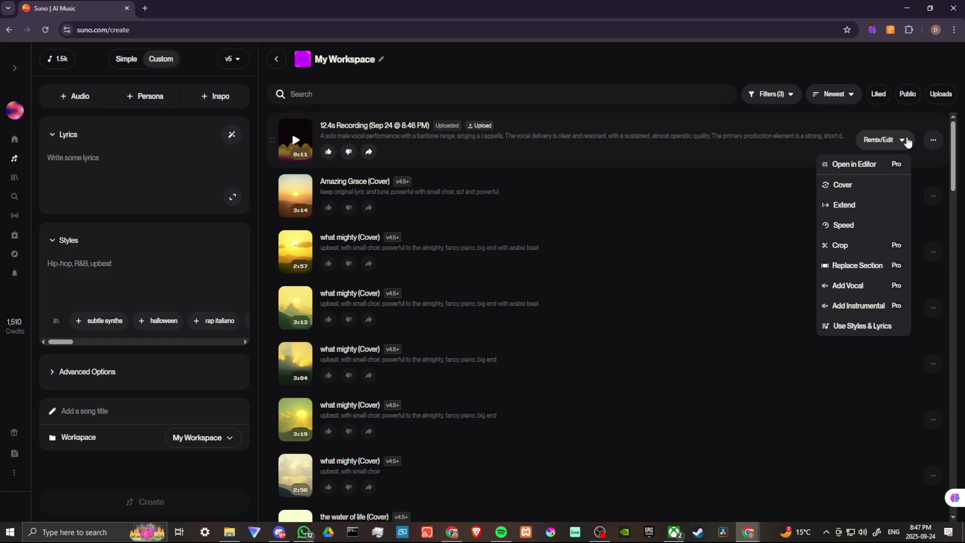
pyautogui.click(935, 140)
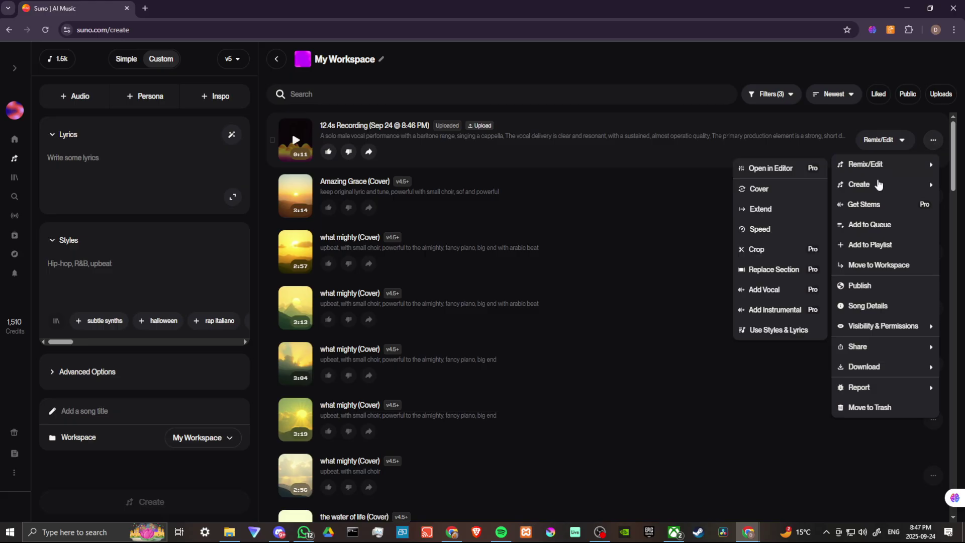
pyautogui.moveTo(877, 186)
pyautogui.moveTo(889, 166)
pyautogui.moveTo(870, 348)
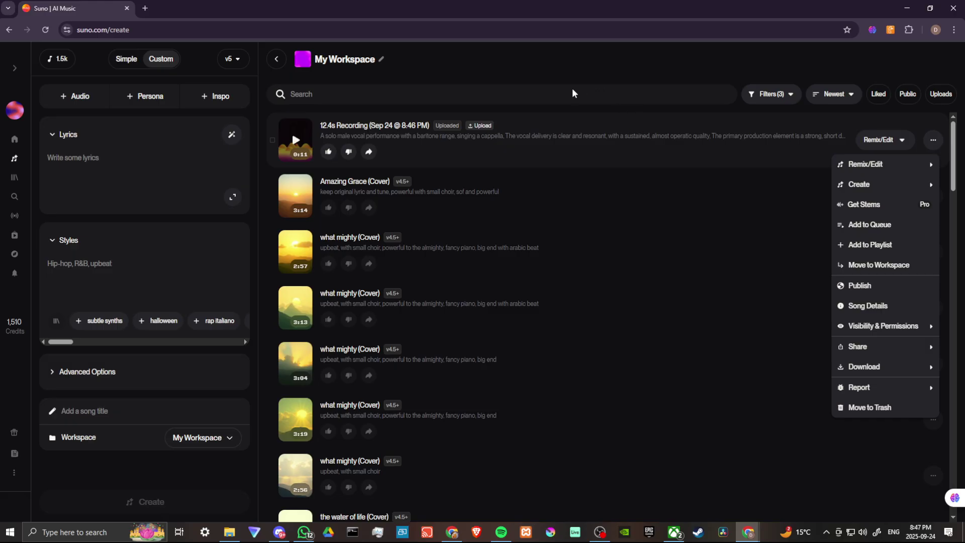
# Step: Start a new persona from the Personas list, based on the 12.4s Recording
pyautogui.click(570, 72)
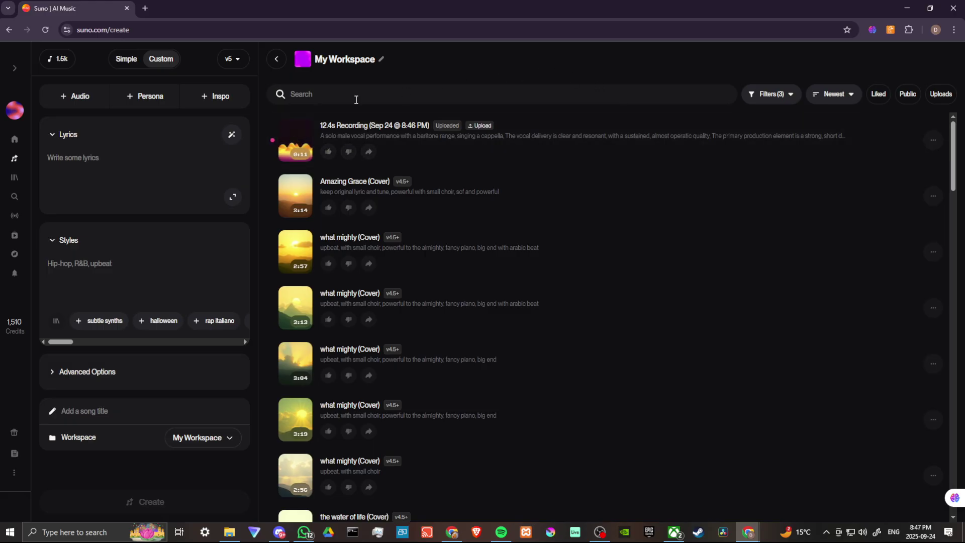
pyautogui.click(146, 94)
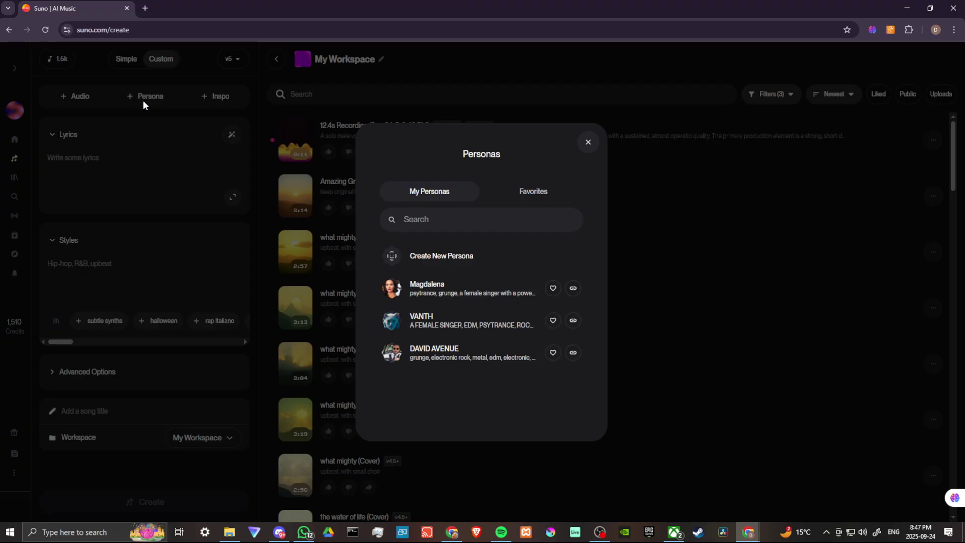
pyautogui.click(446, 264)
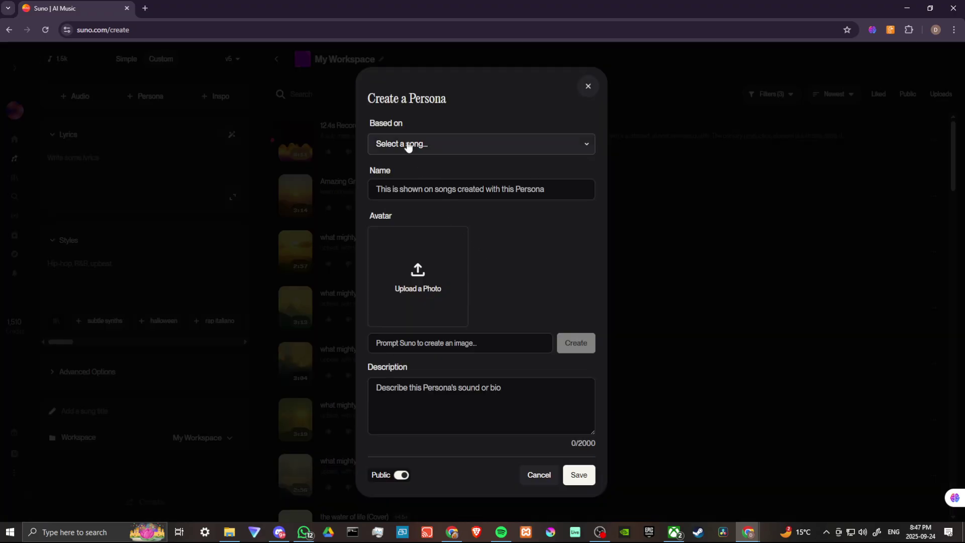
pyautogui.click(587, 146)
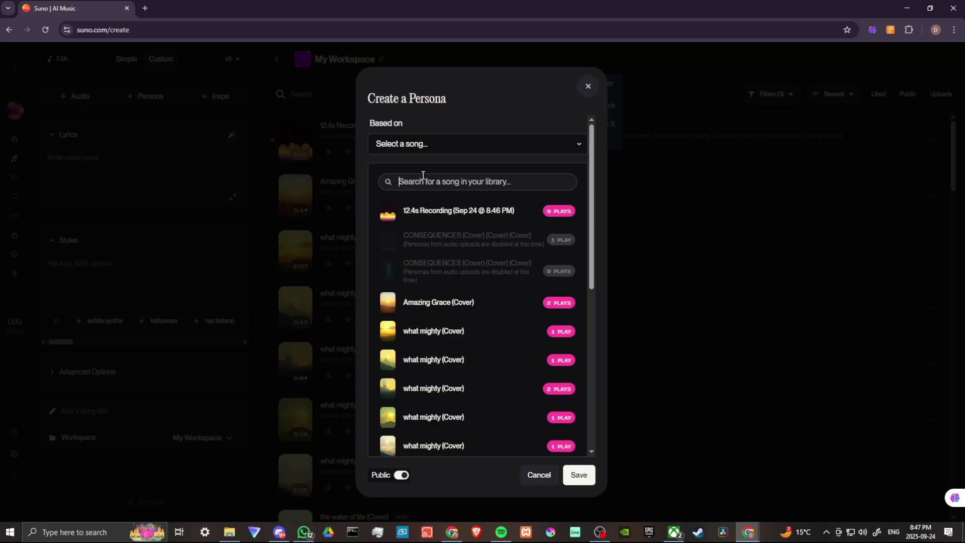
pyautogui.click(452, 211)
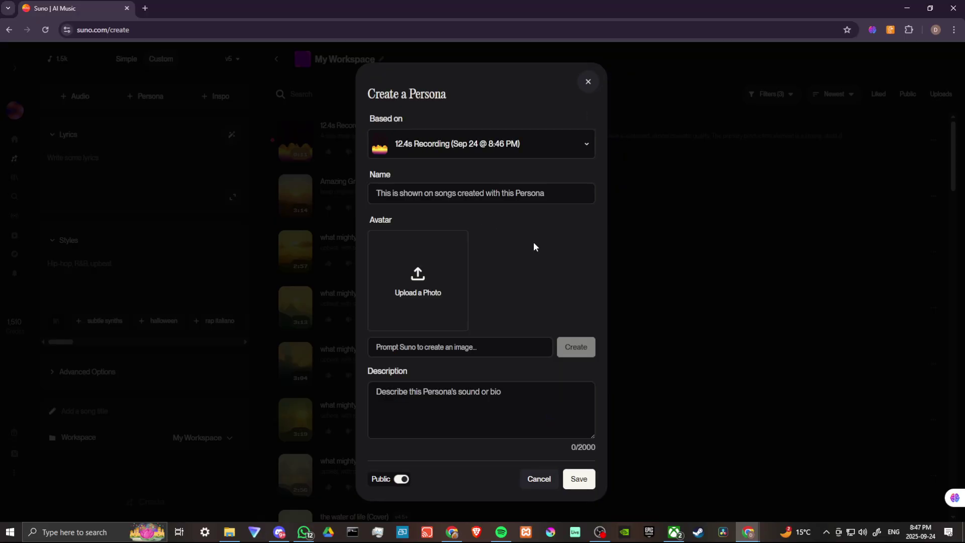
# Step: Begin naming the persona 'DAVE', then discard the draft and return to the personas list
pyautogui.click(404, 197)
pyautogui.write('DD')
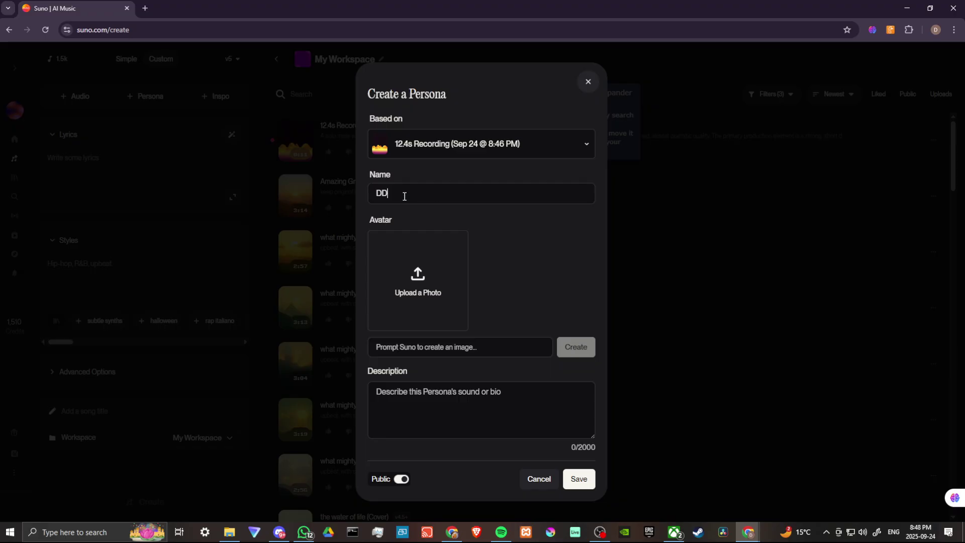
pyautogui.press('BackSpace')
pyautogui.write('AVE')
pyautogui.click(589, 79)
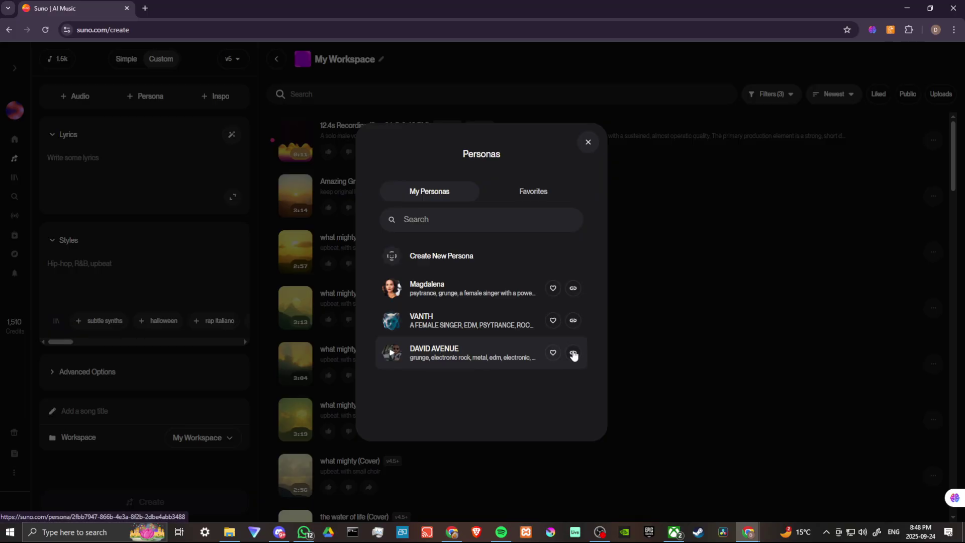
# Step: Apply DAVID AVENUE, filling Styles with grunge, electronic rock, metal, edm, Psytrance, high fidelity
pyautogui.click(472, 356)
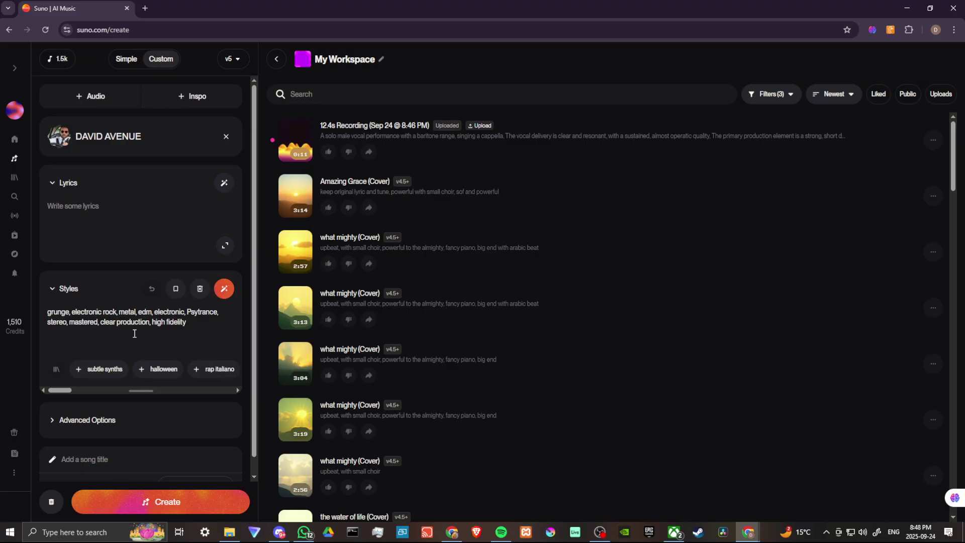
pyautogui.scroll(-1, 136, 333)
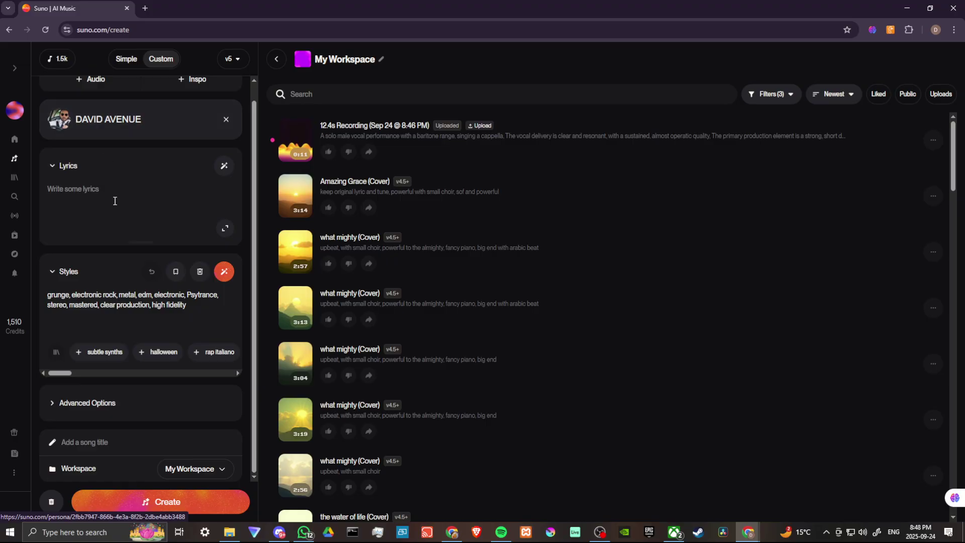
pyautogui.scroll(1, 145, 321)
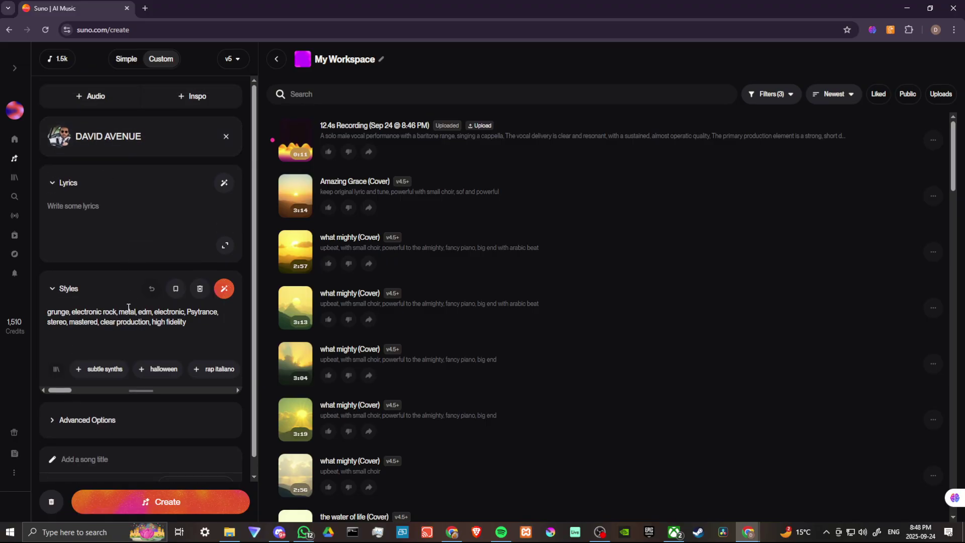
pyautogui.scroll(-1, 133, 310)
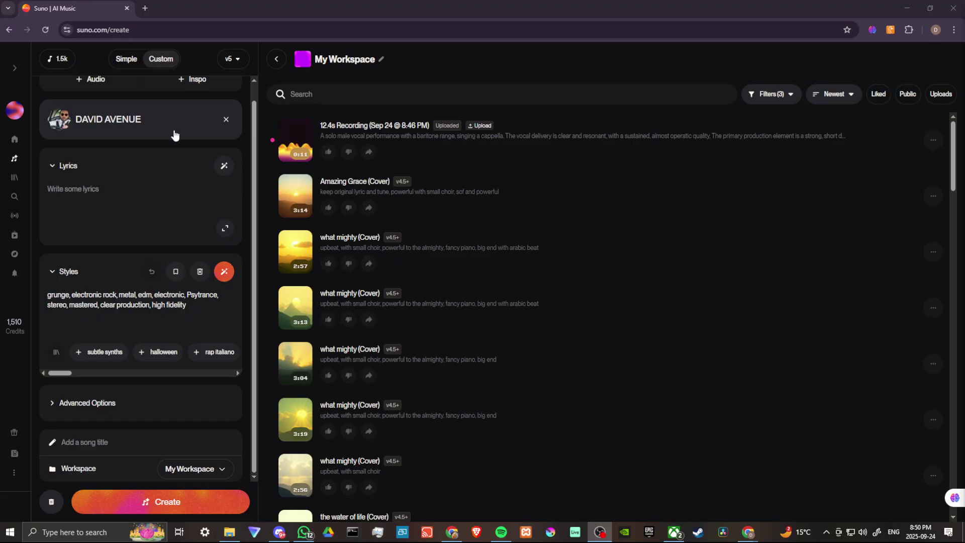
pyautogui.scroll(1, 174, 126)
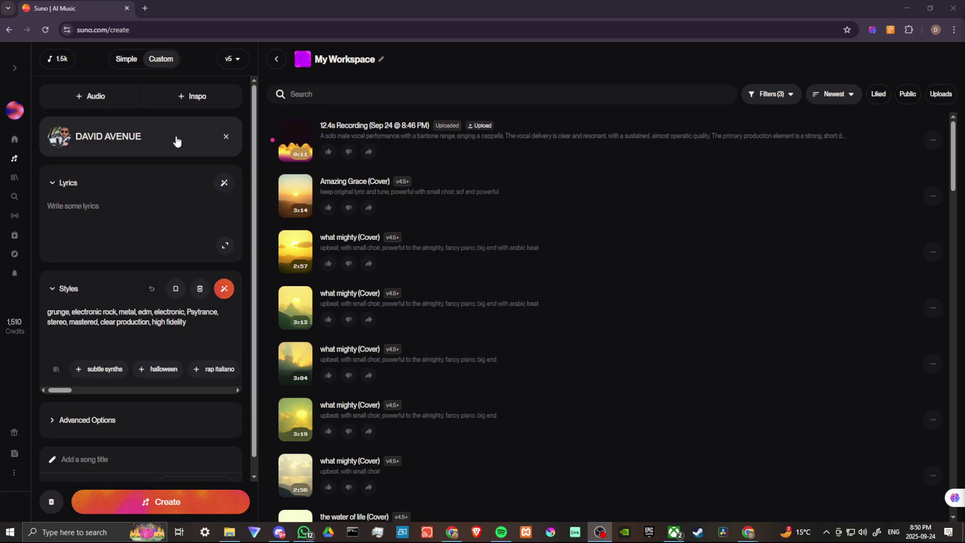
# Step: View the SkillCraft AI overview image full size, zooming into the Suno Mastery and Production entries
pyautogui.click(279, 532)
pyautogui.click(315, 360)
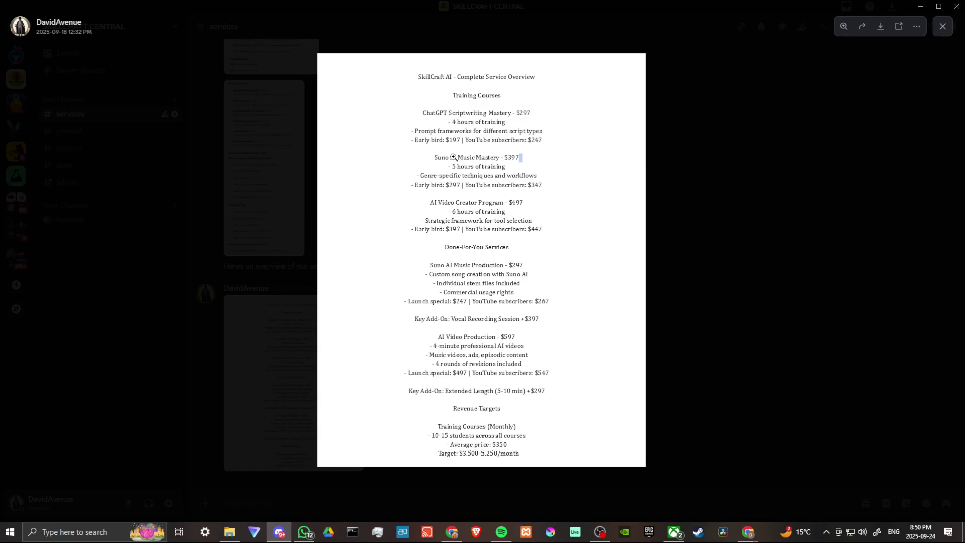
pyautogui.click(463, 156)
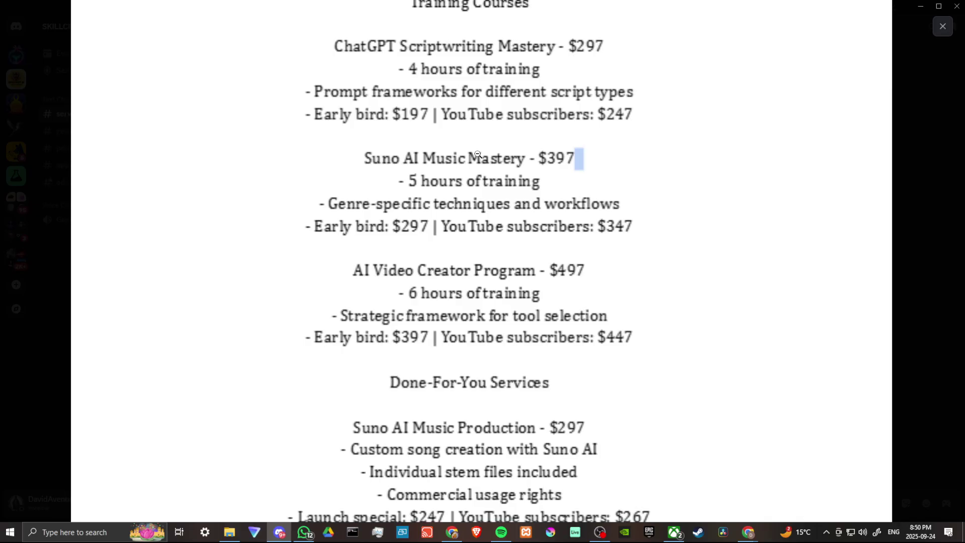
pyautogui.click(478, 155)
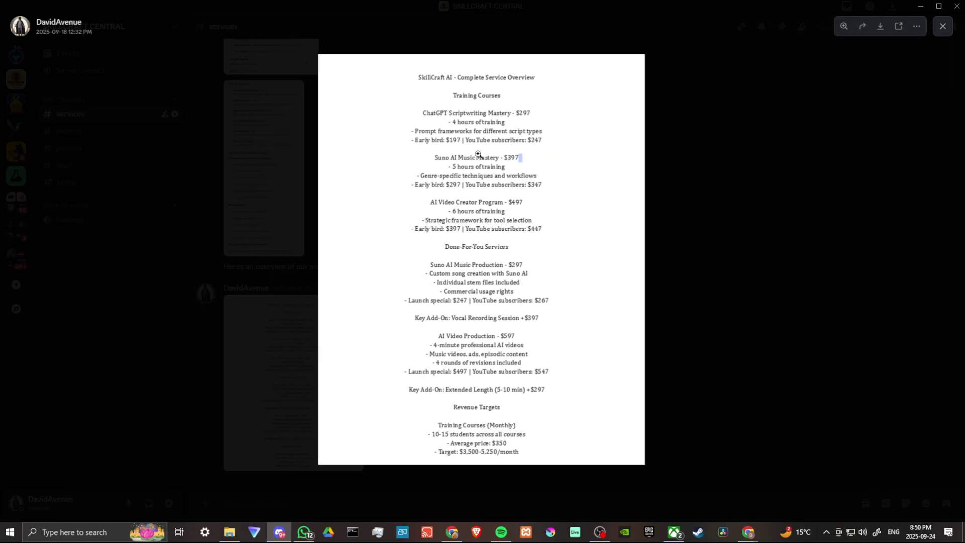
pyautogui.click(493, 263)
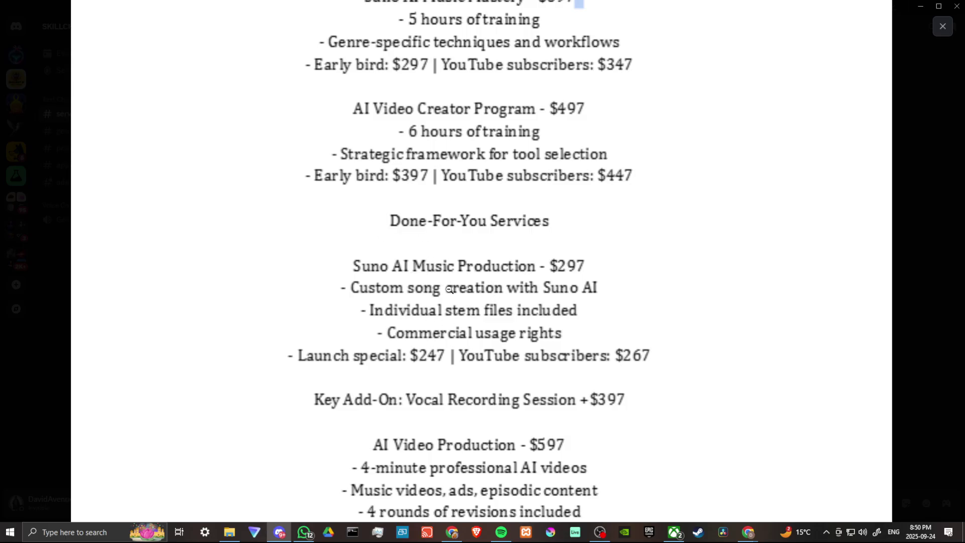
pyautogui.click(490, 294)
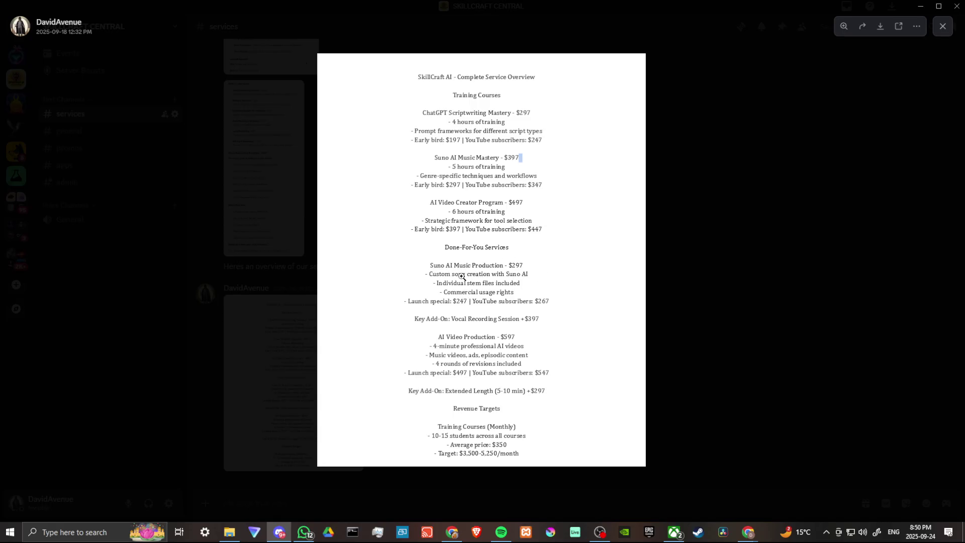
# Step: Close the full-size image to return to the #services channel
pyautogui.click(714, 248)
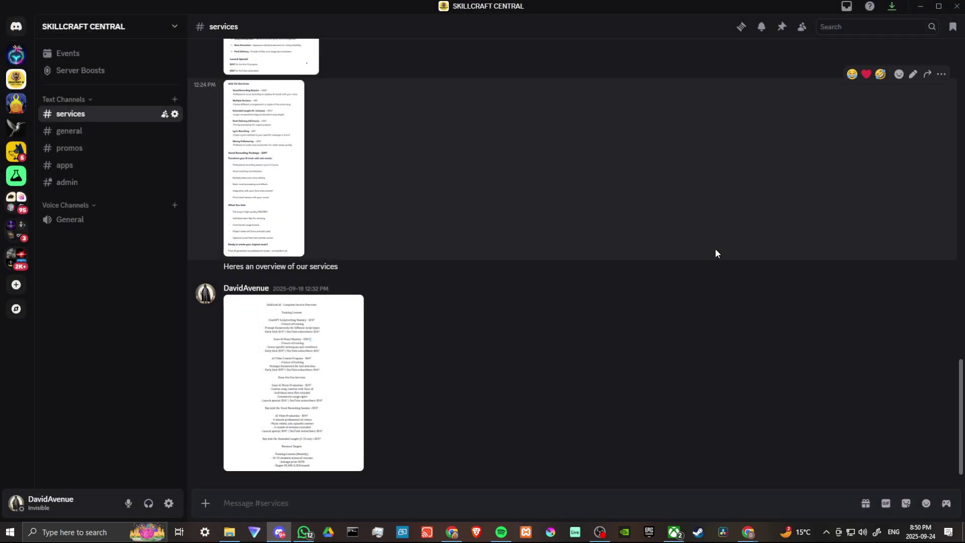